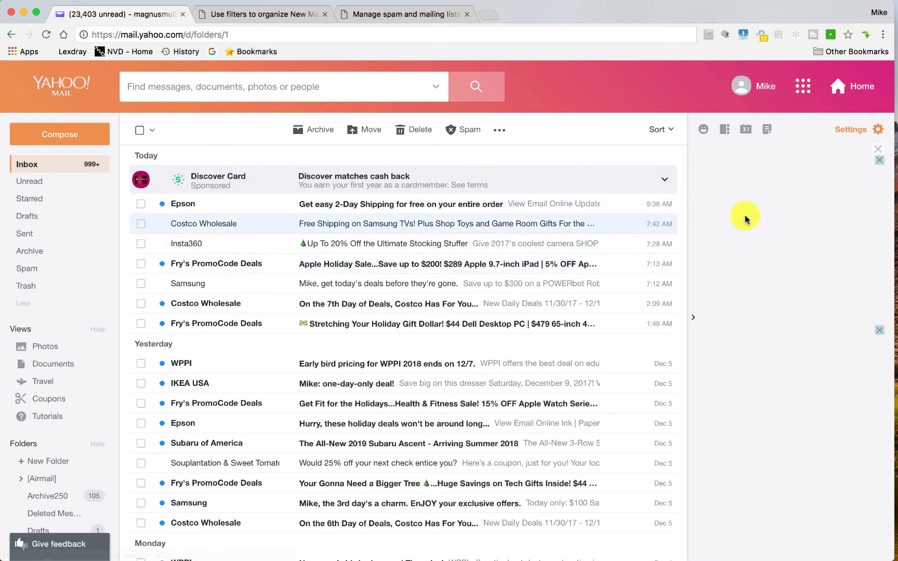
Mark the Athentech office-manager sale message in Spam as Not Spam, then view the Inbox.
left_click(849, 131)
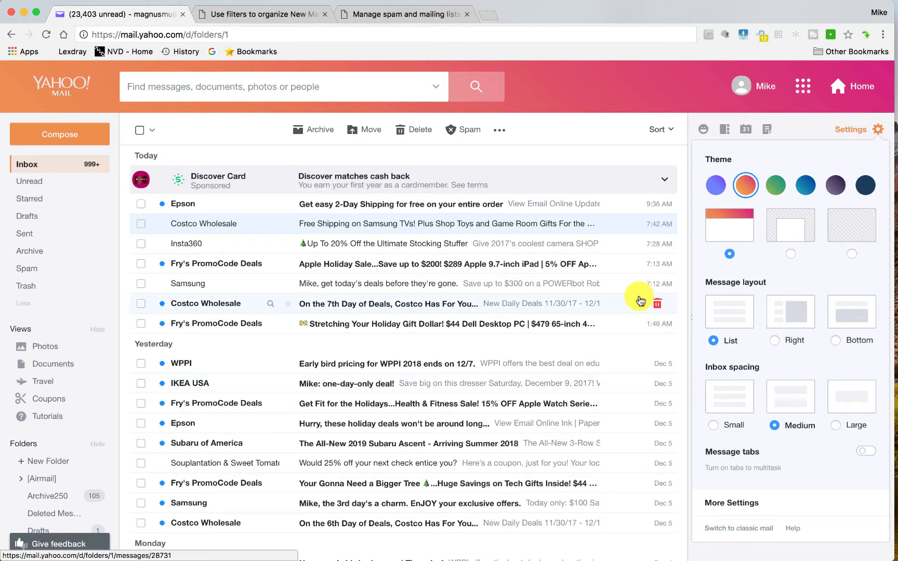
left_click(569, 105)
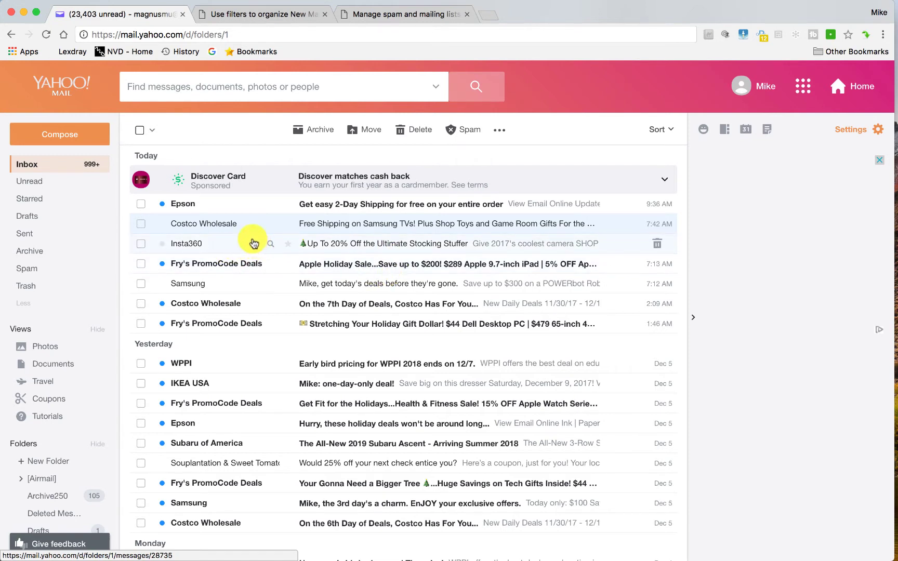
left_click(49, 273)
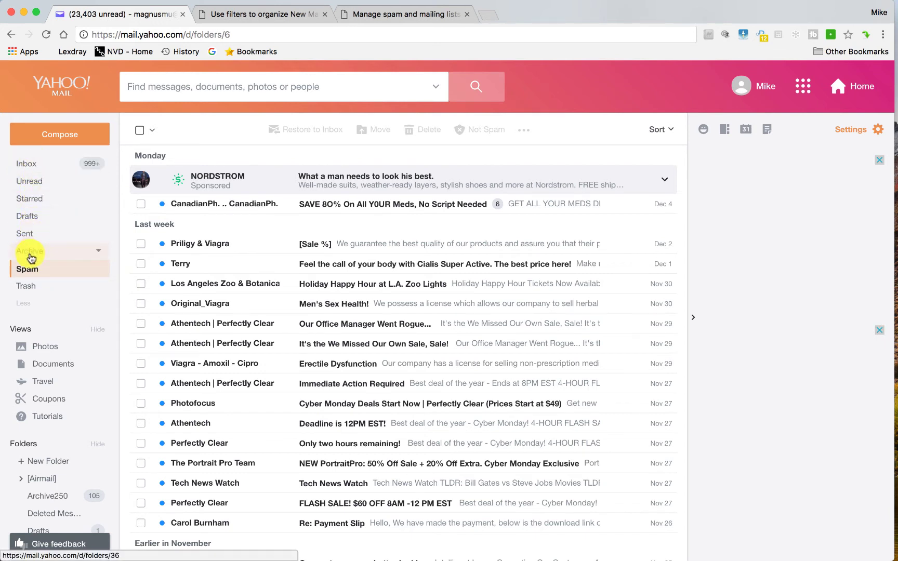
left_click(37, 290)
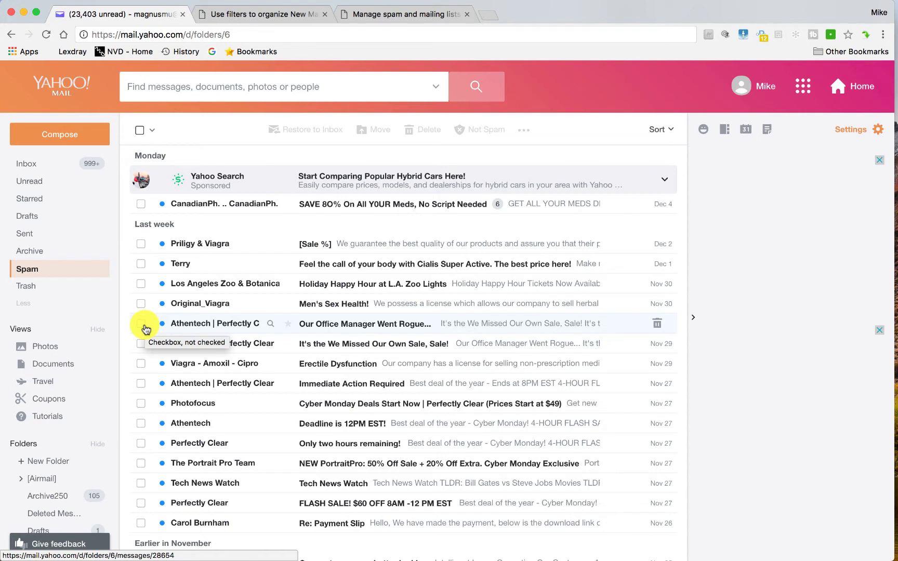
left_click(142, 323)
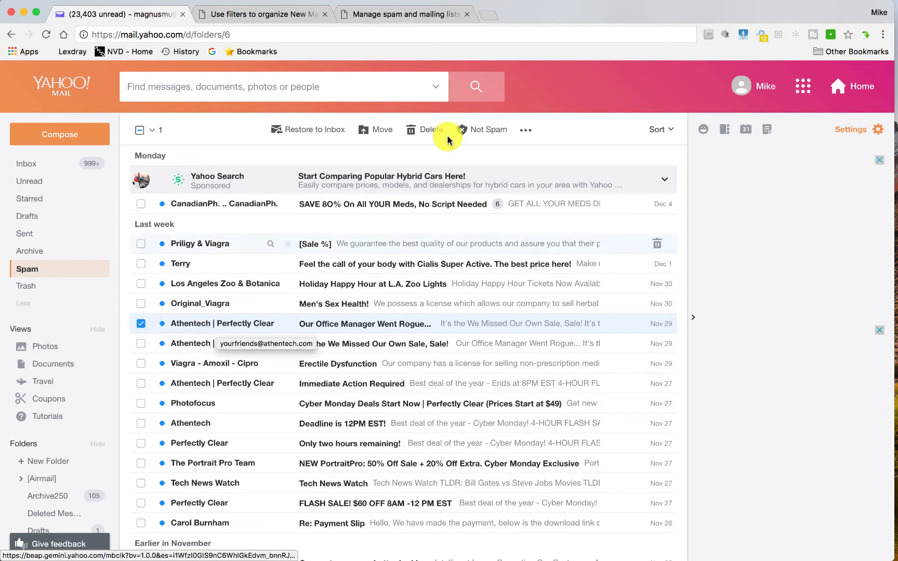
left_click(475, 133)
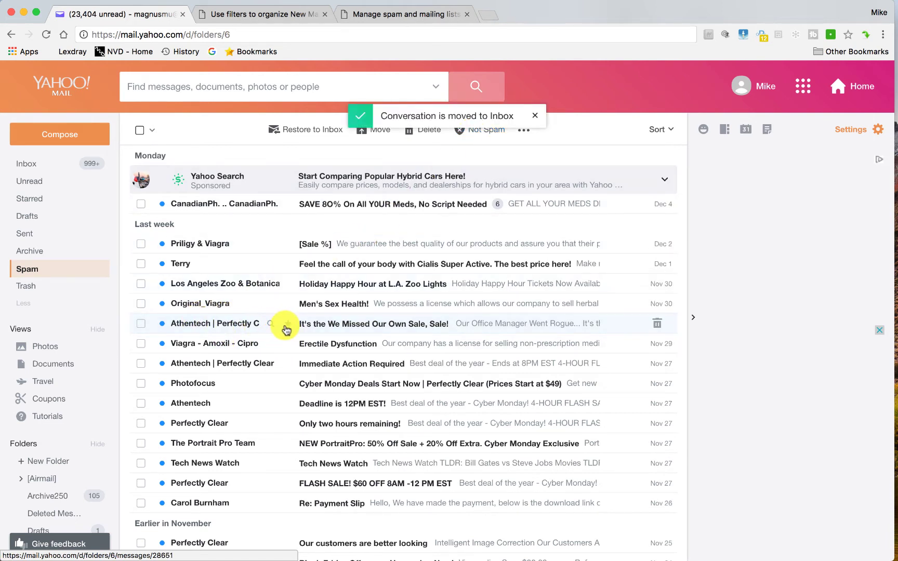
left_click(56, 167)
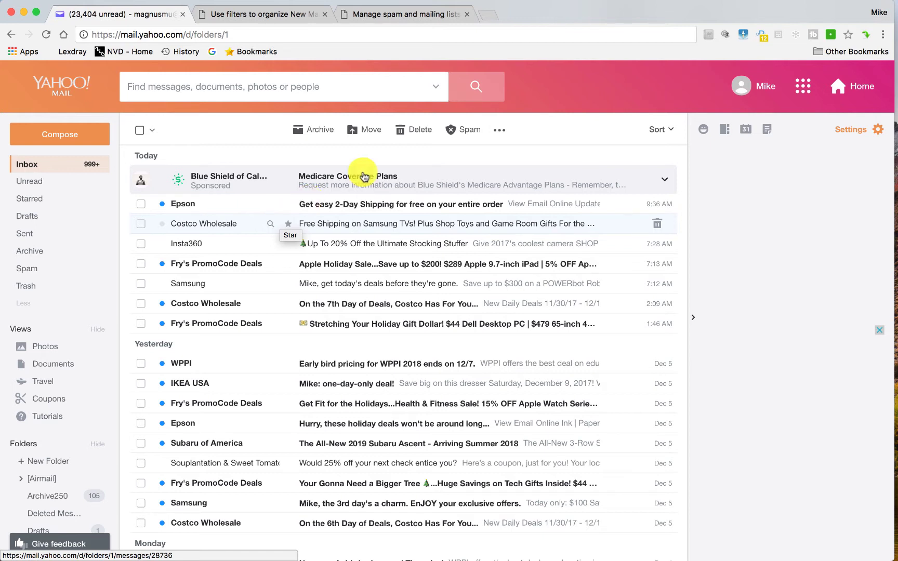
Go from the settings panel to More Settings and open the Filters section.
left_click(853, 133)
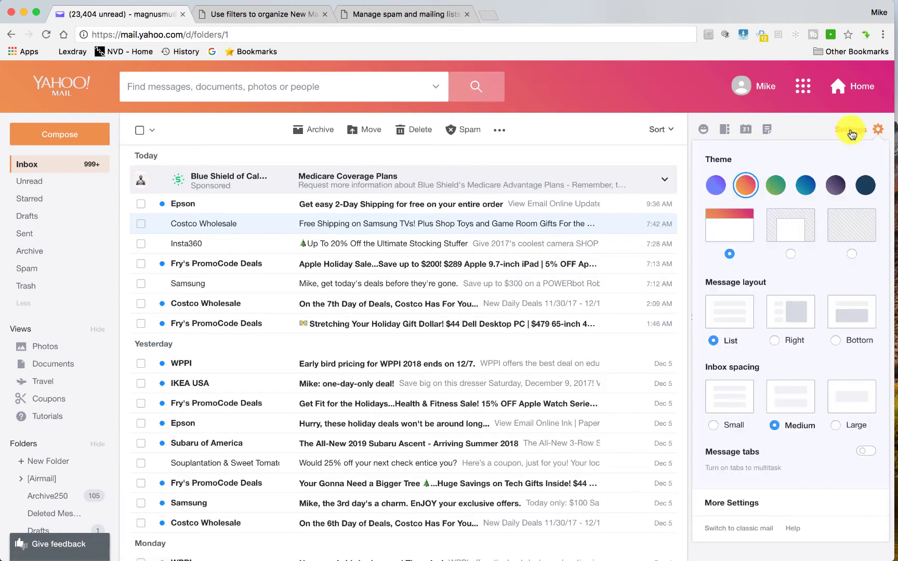
left_click(740, 503)
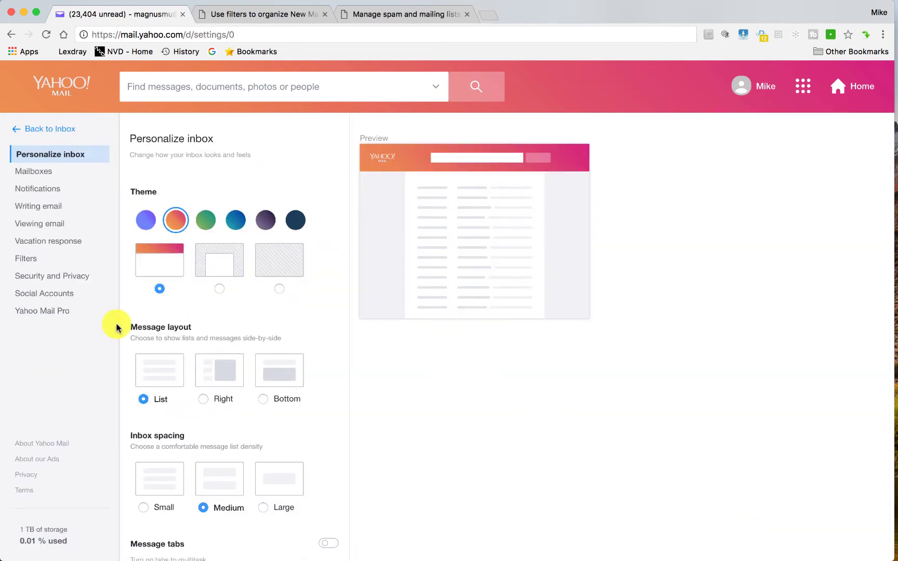
left_click(57, 269)
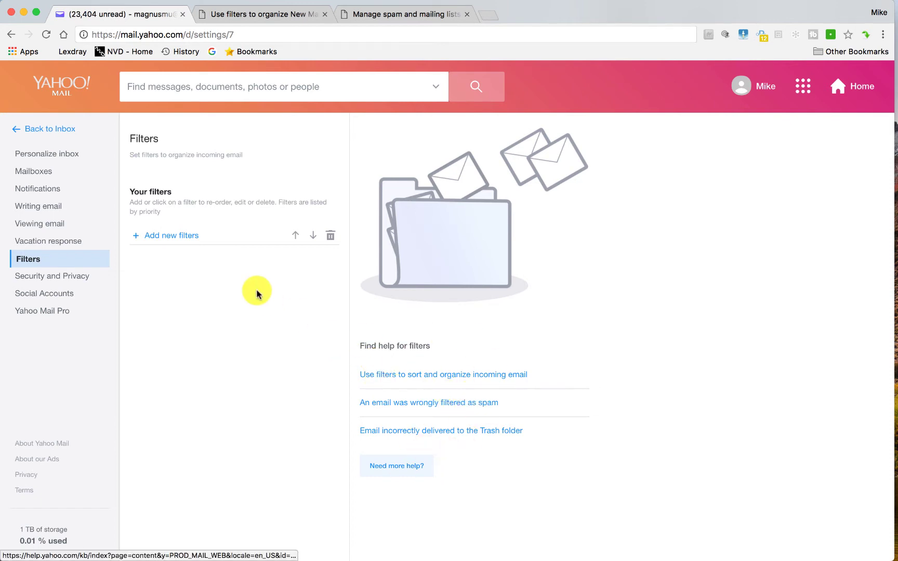
Start a new filter named 'Emails from Mike' with a From-contains rule set to the sender's name.
left_click(187, 235)
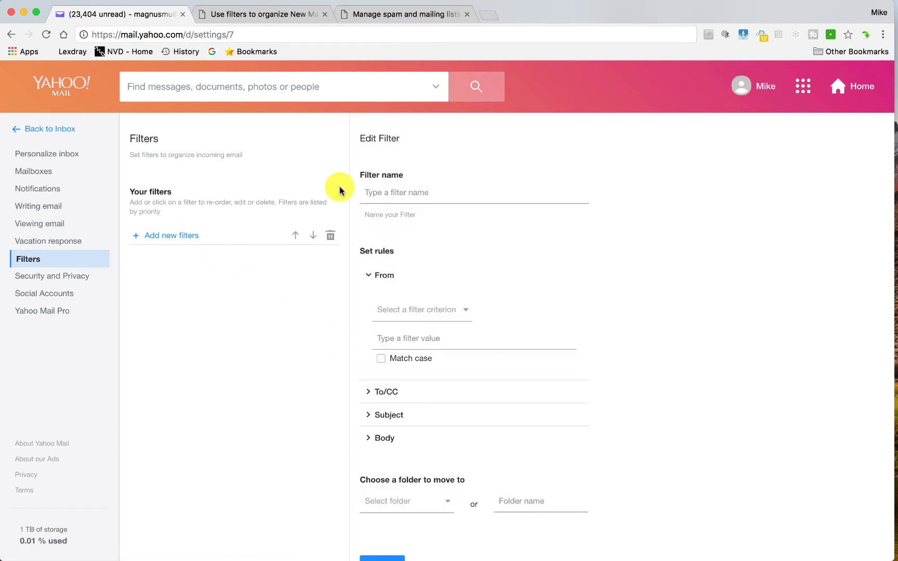
left_click(377, 194)
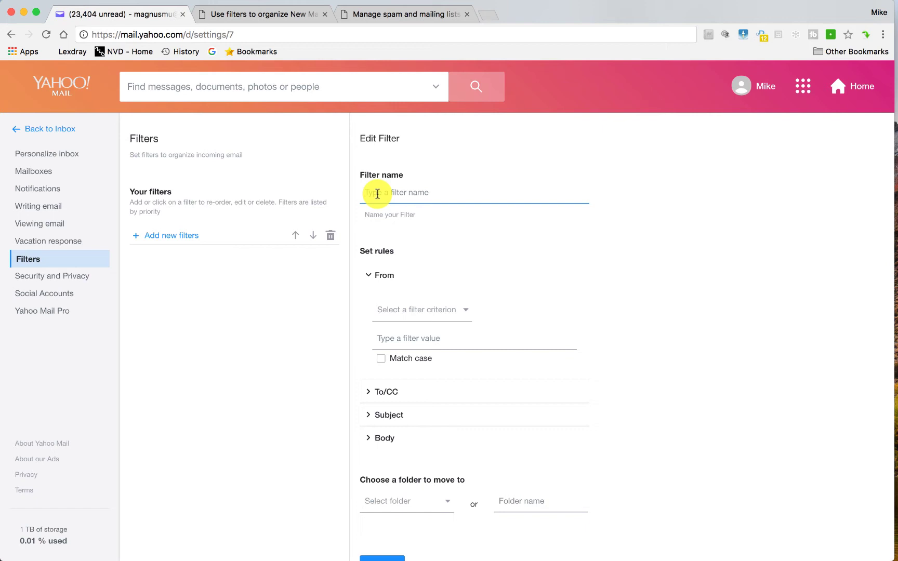
type("Emai")
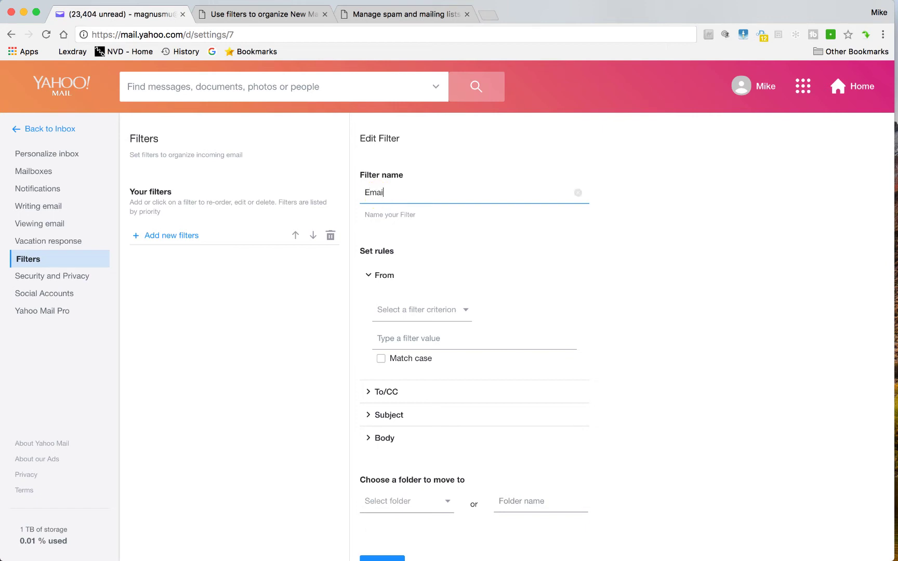
type("ls from Mike")
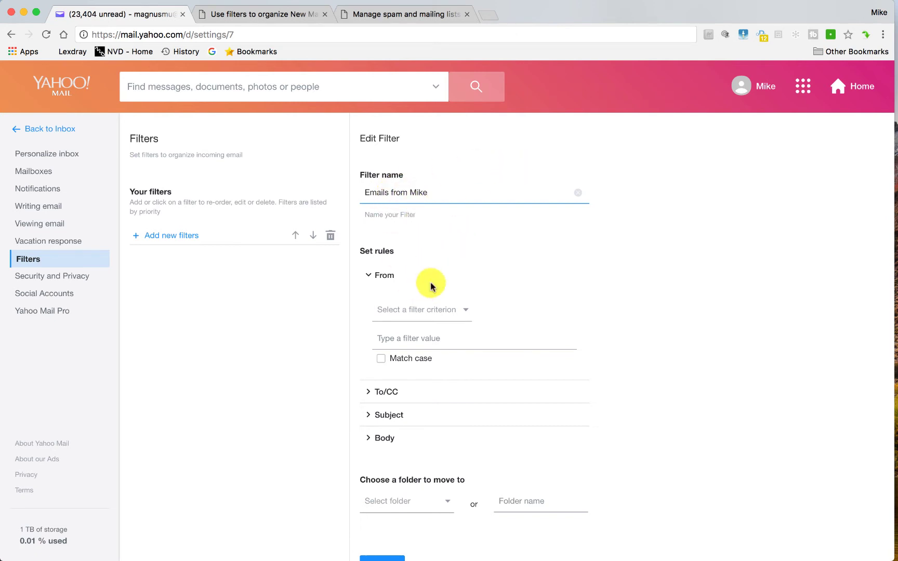
left_click(448, 312)
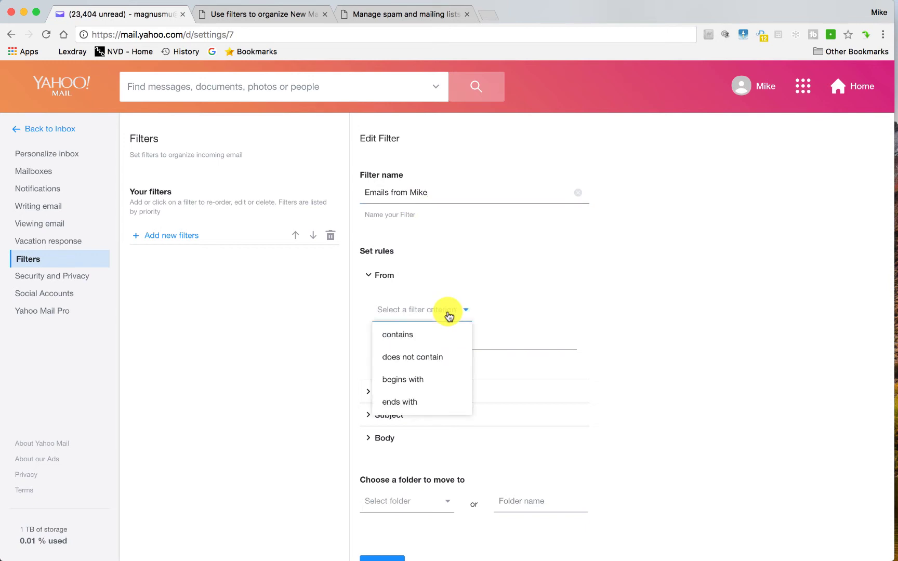
left_click(430, 335)
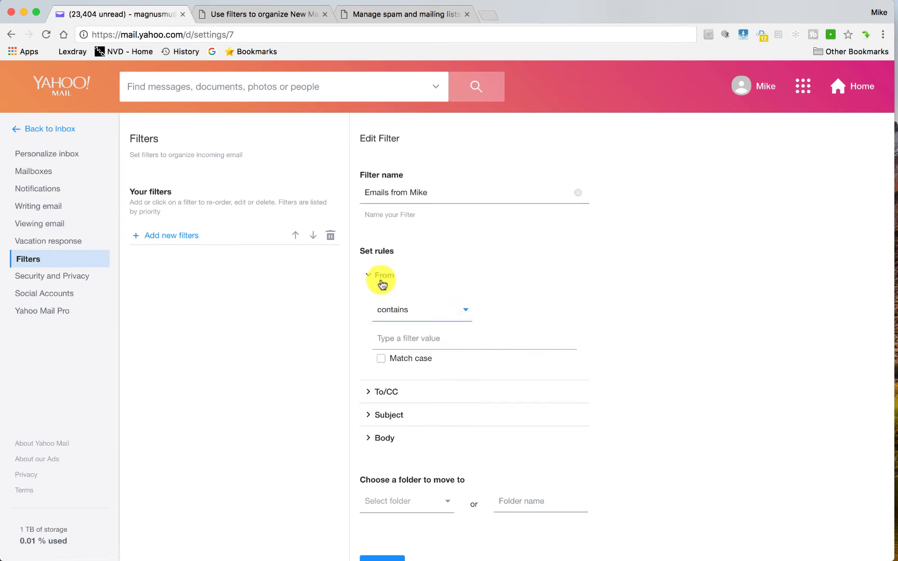
left_click(408, 337)
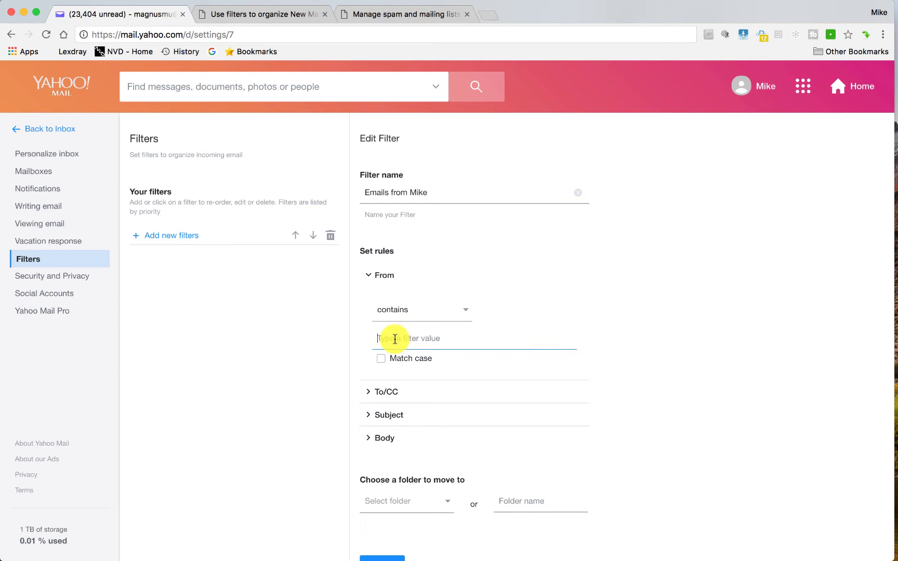
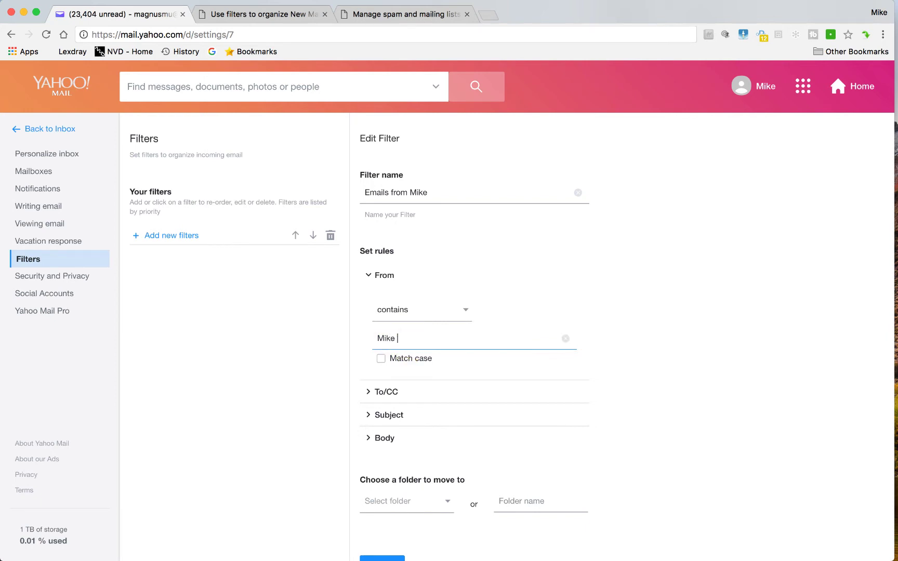
Set the filter's destination folder to Inbox and save it.
scroll(556, 365, "down", 2)
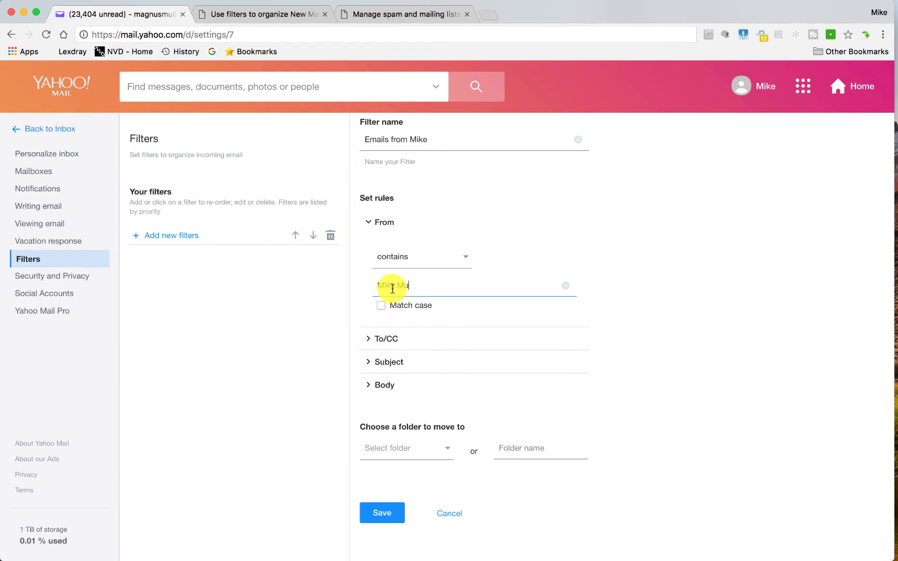
left_click(445, 449)
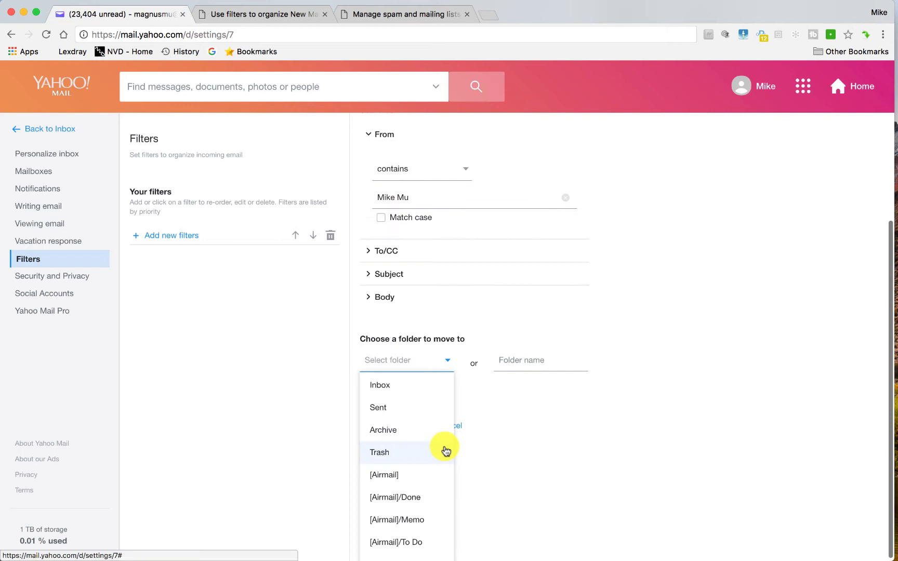
left_click(403, 385)
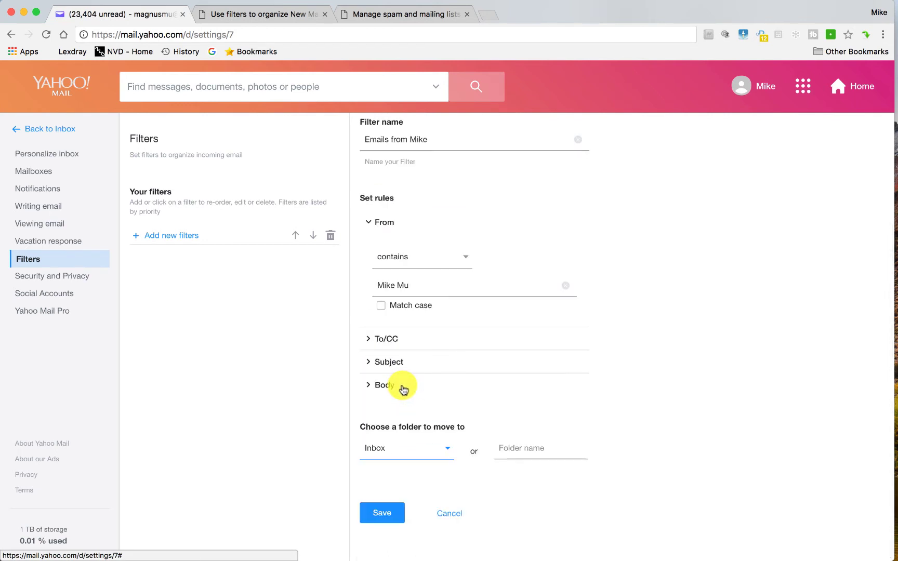
left_click(515, 451)
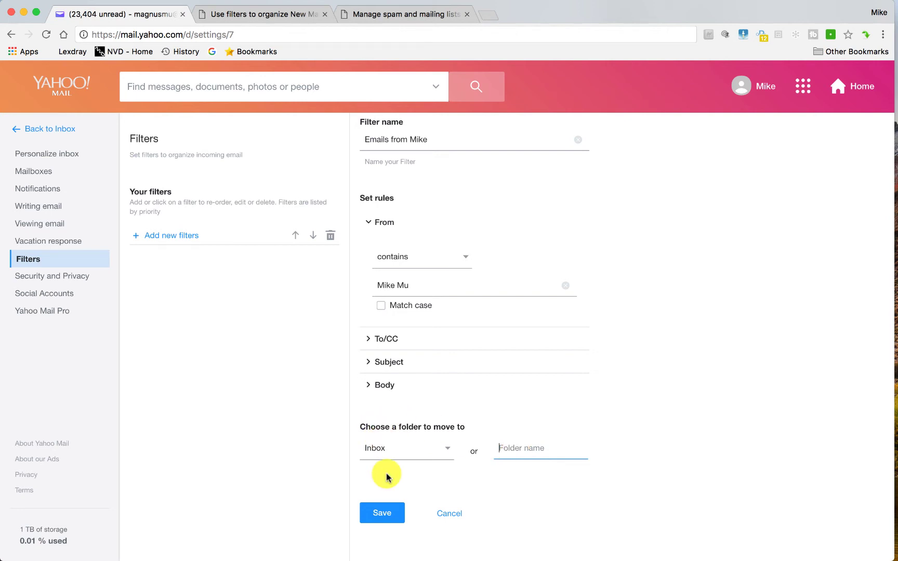
left_click(387, 514)
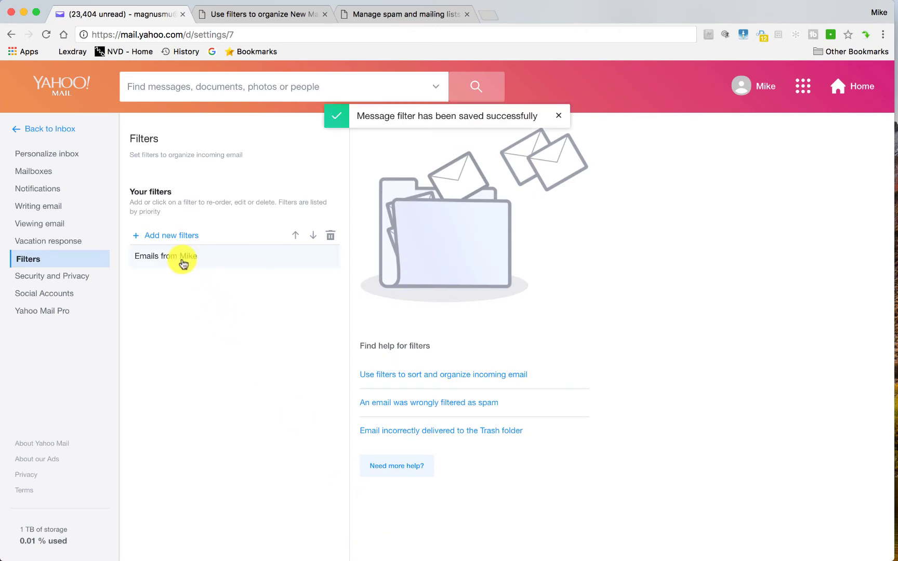
Start another new filter and name it after the sender.
mouse_move(181, 261)
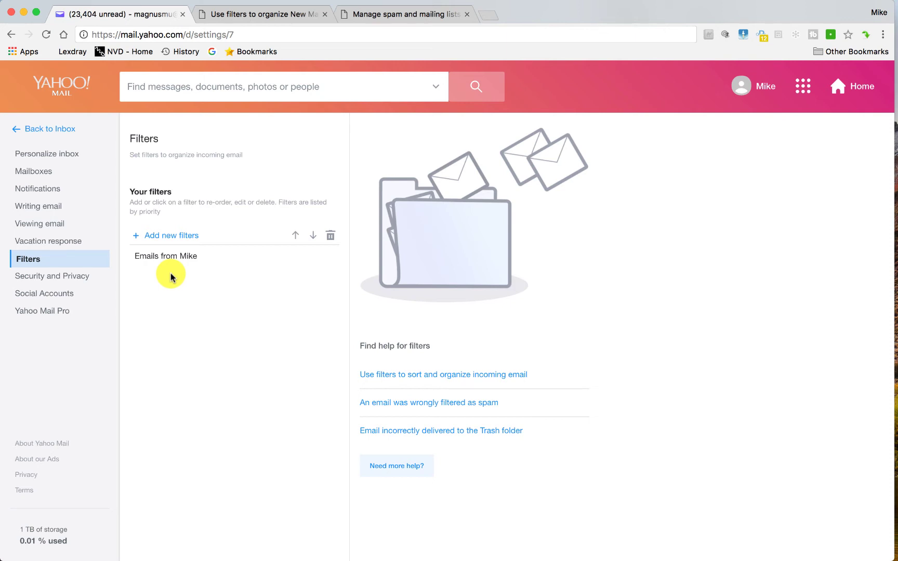
left_click(185, 236)
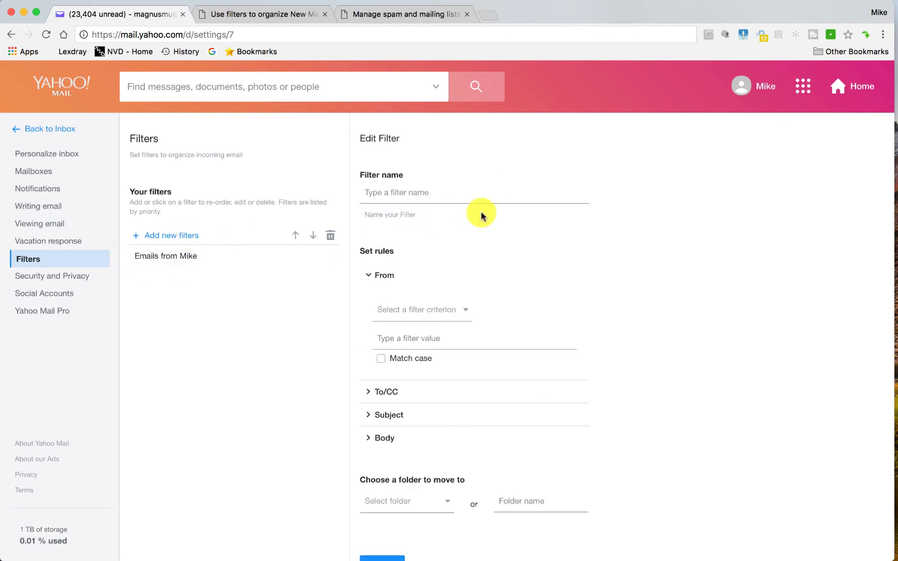
left_click(435, 190)
type("Mike")
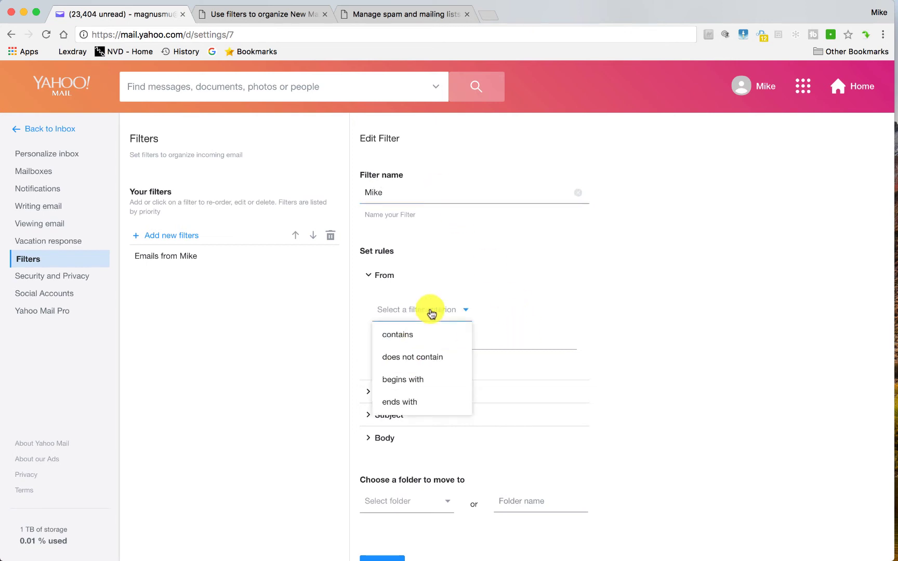
Set the From rule to 'contains', enter the sender's address-style value, then delete it.
left_click(427, 334)
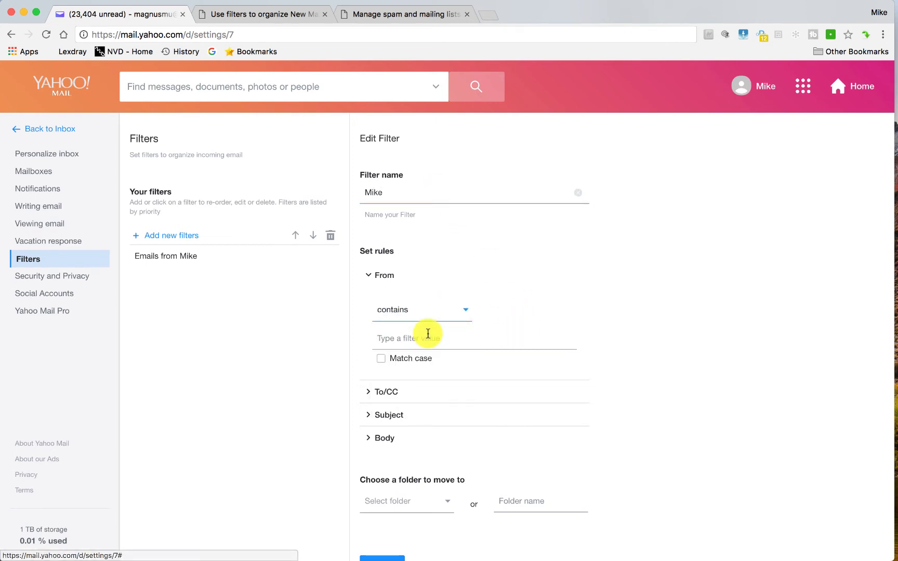
left_click(431, 341)
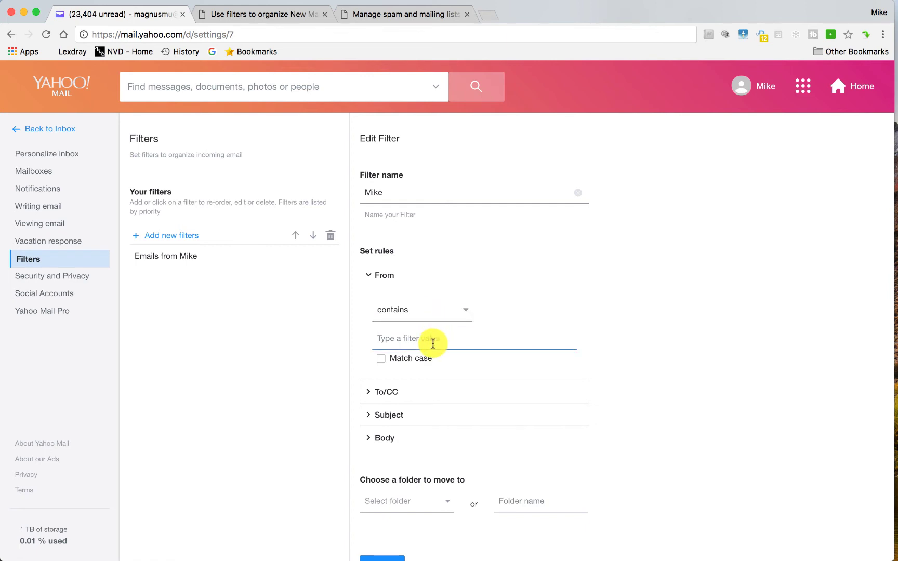
type("mikemuphotography")
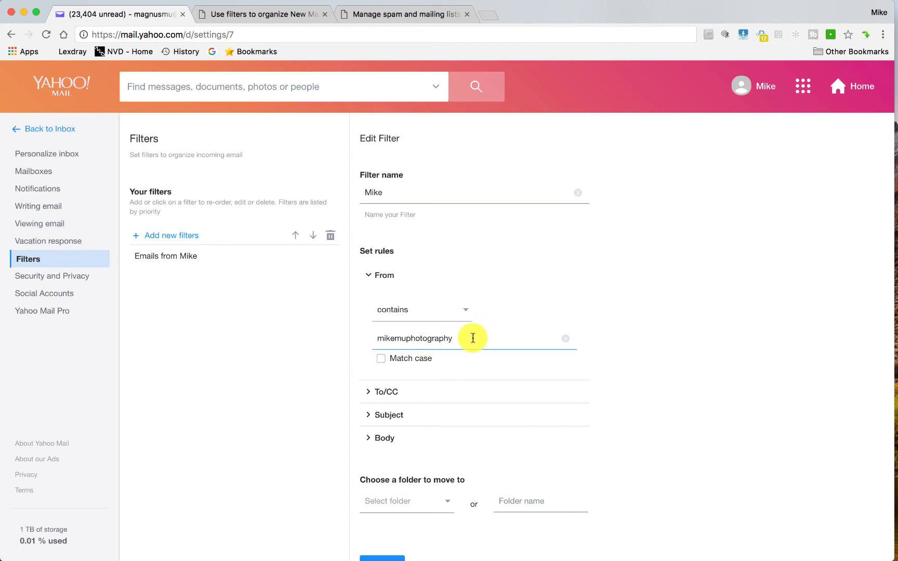
left_click_drag(471, 337, 295, 339)
key("BackSpace")
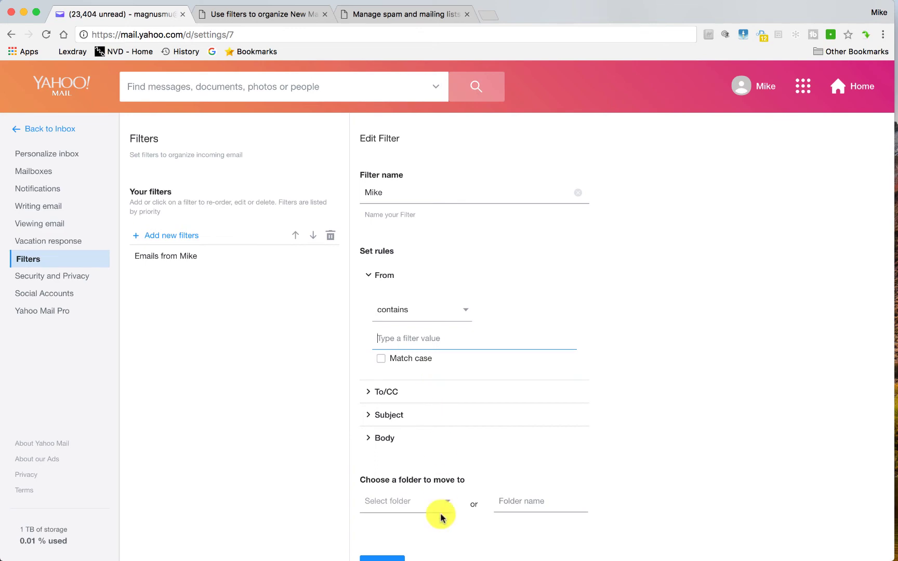
Leave settings for the inbox and open the Contacts page listing 2107 contacts.
left_click(57, 131)
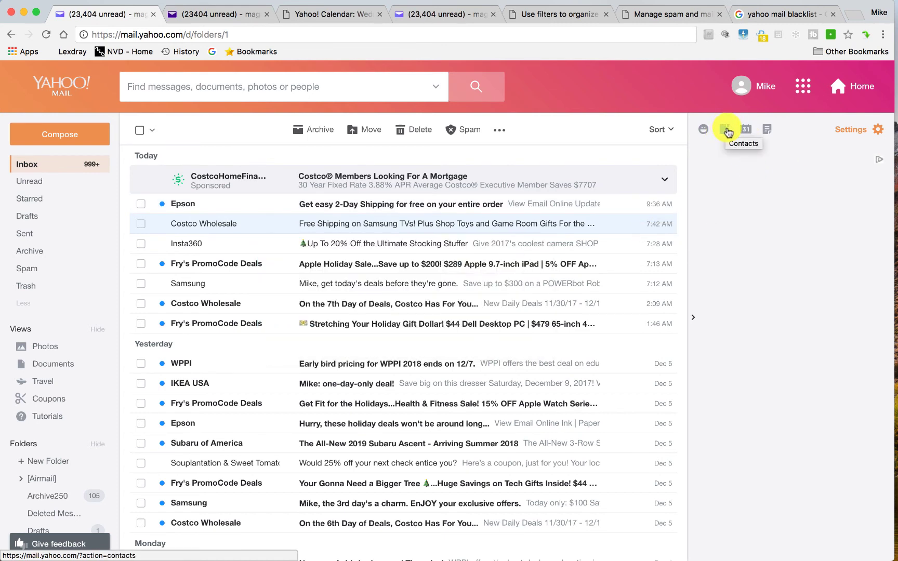
left_click(727, 130)
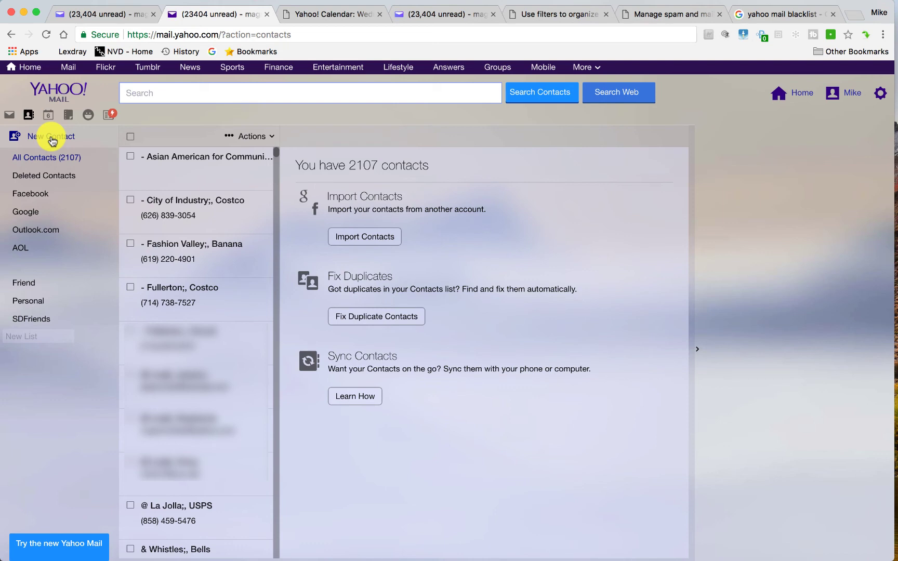
Open a blank Add Contact form and scroll through its contact, work and personal fields.
left_click(52, 141)
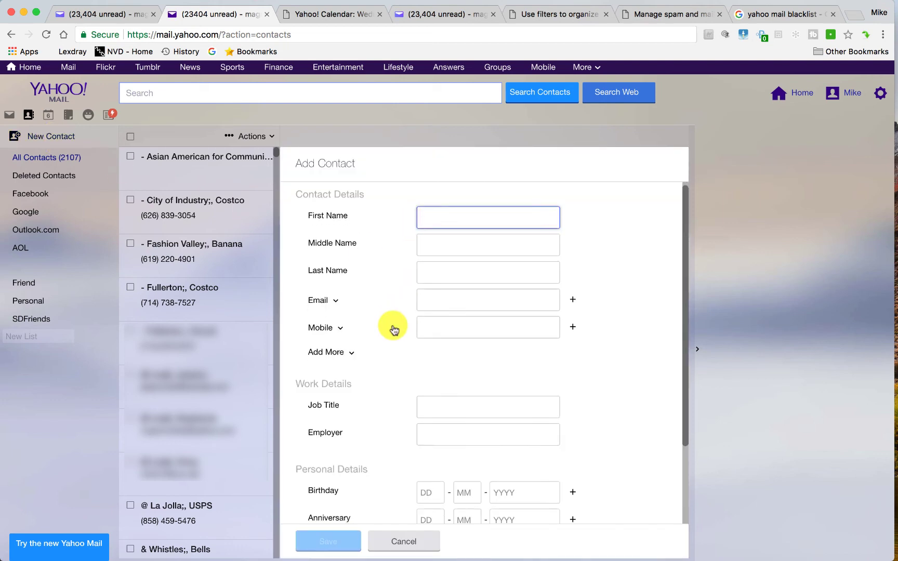
scroll(393, 327, "down", 3)
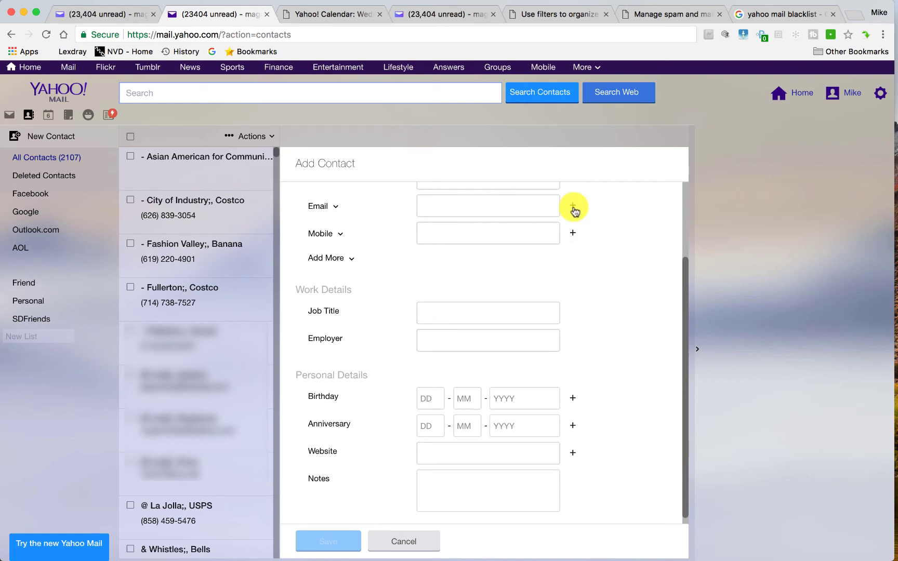
scroll(485, 224, "up", 3)
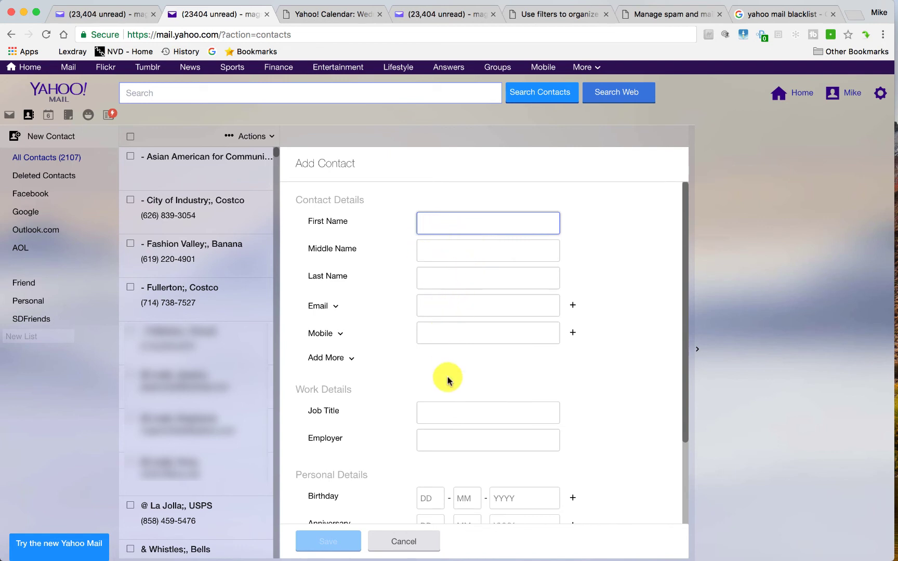
scroll(445, 384, "down", 3)
scroll(446, 385, "up", 3)
scroll(447, 388, "down", 3)
scroll(447, 389, "up", 3)
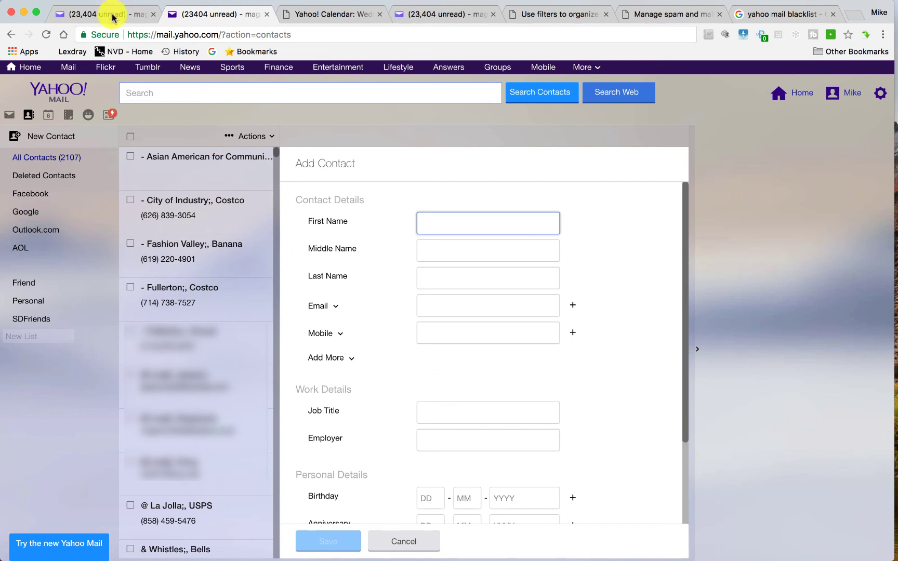
Return to the mail tab and open the Spam folder listing its 52 emails.
key("super+1")
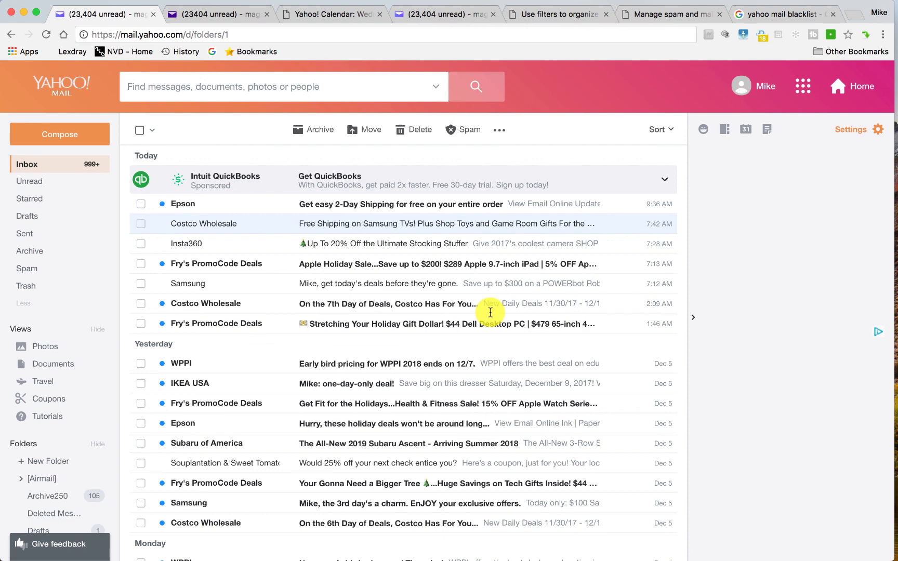
left_click(43, 269)
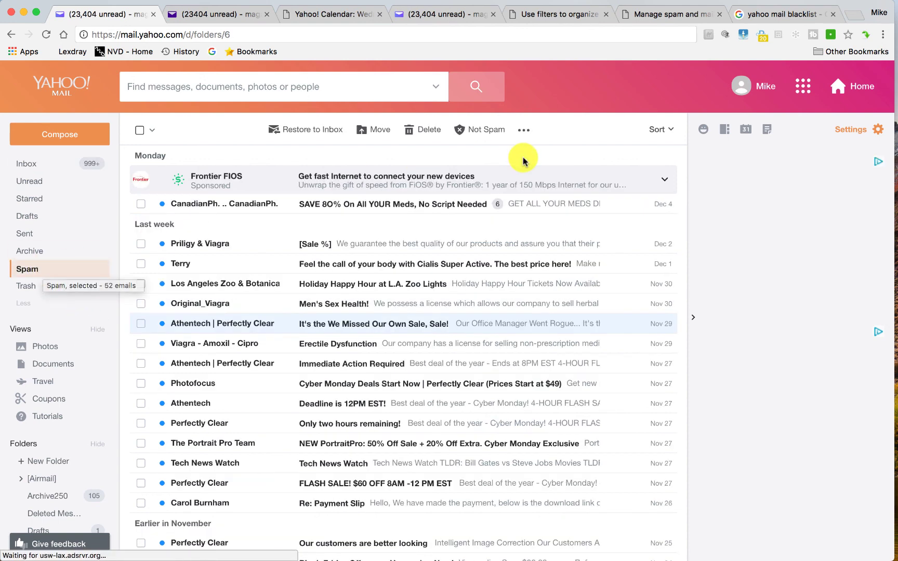
left_click(240, 93)
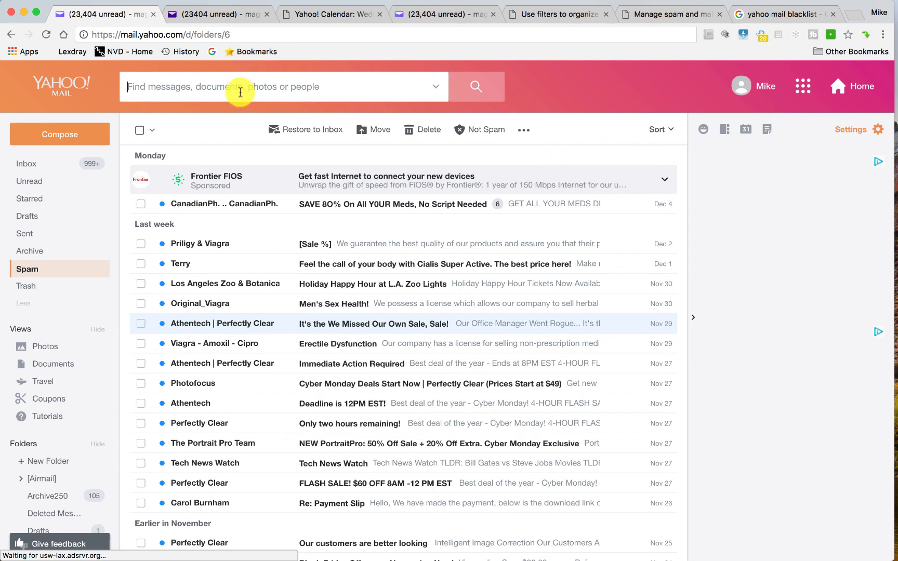